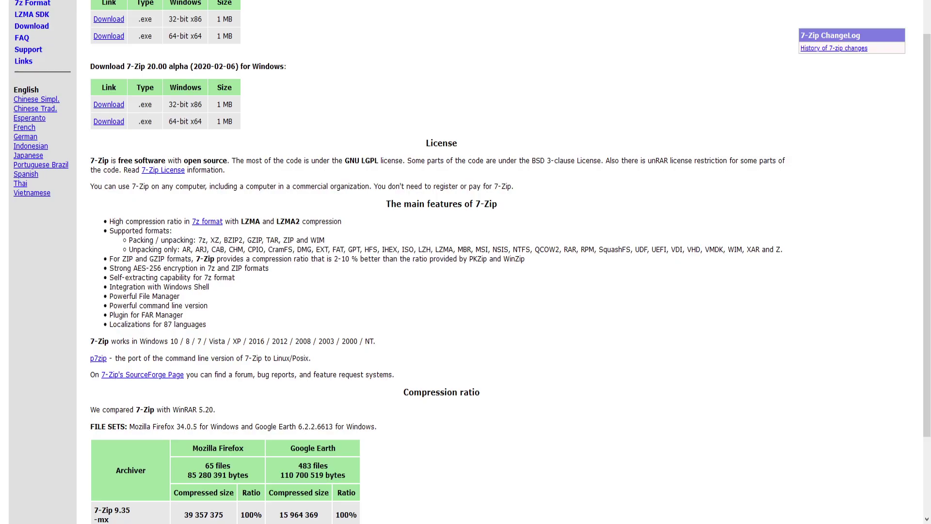
{"action": "scroll", "coordinate": [441, 262], "scroll_direction": "up", "scroll_amount": 2}
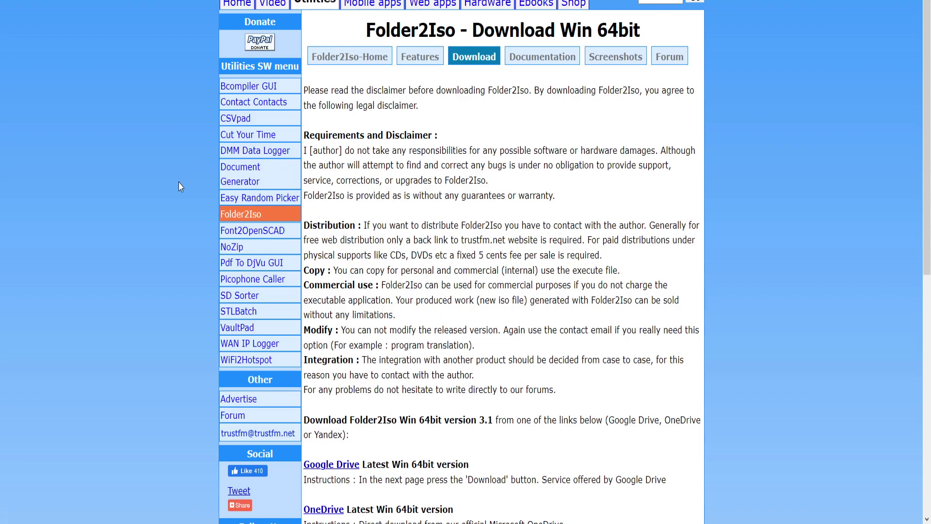
- Scroll down and back up through the Folder2Iso Win 64bit download links on trustfm.net
{"action": "scroll", "coordinate": [448, 248], "scroll_direction": "down", "scroll_amount": 6}
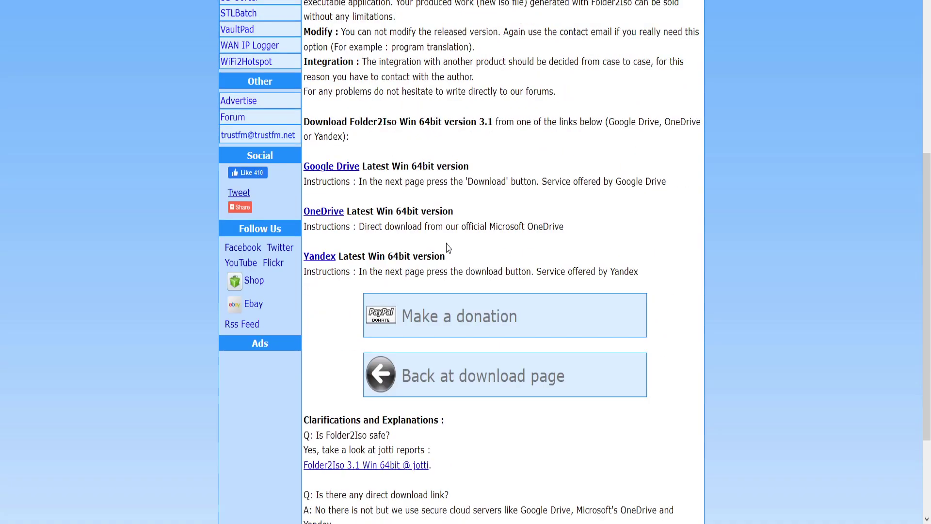
{"action": "scroll", "coordinate": [604, 213], "scroll_direction": "down", "scroll_amount": 3}
{"action": "scroll", "coordinate": [623, 216], "scroll_direction": "up", "scroll_amount": 6}
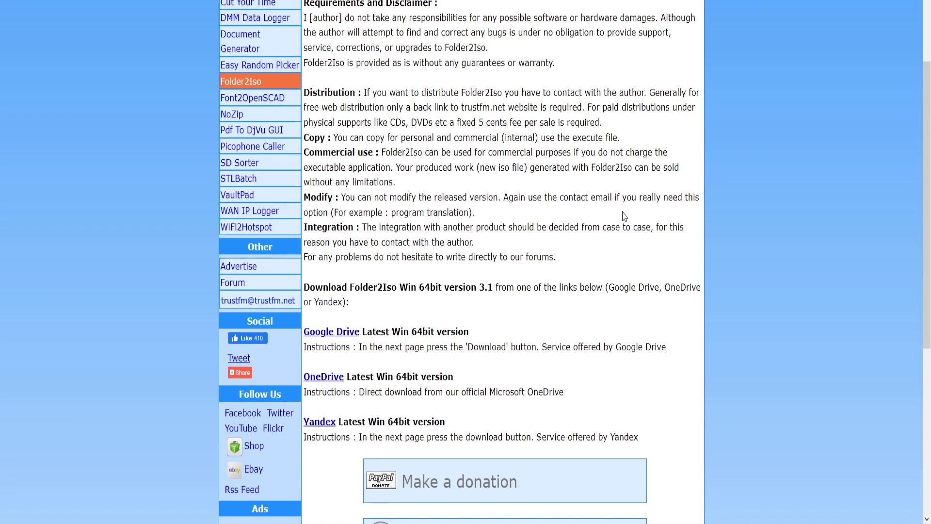
{"action": "scroll", "coordinate": [625, 217], "scroll_direction": "up", "scroll_amount": 3}
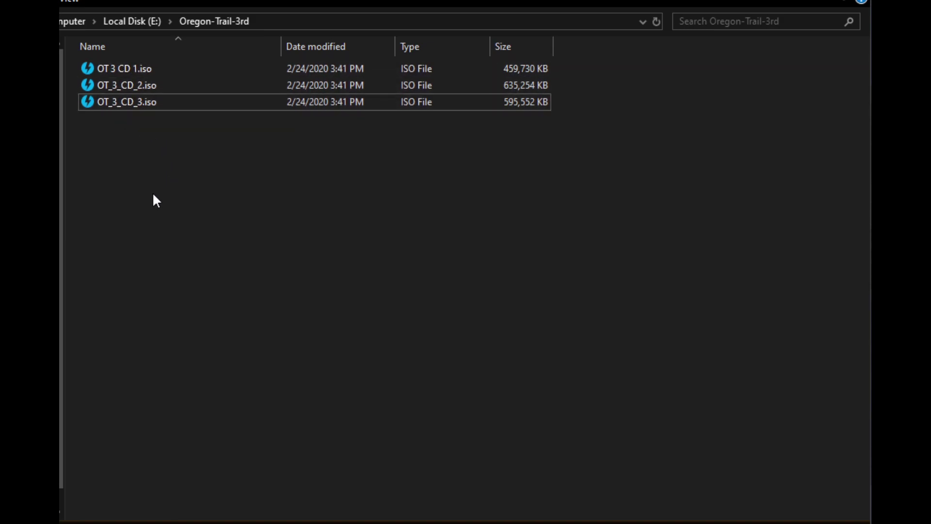
- Create a new folder via New > Folder in Oregon-Trail-3rd and name it OT3ISO
{"action": "right_click", "coordinate": [108, 122]}
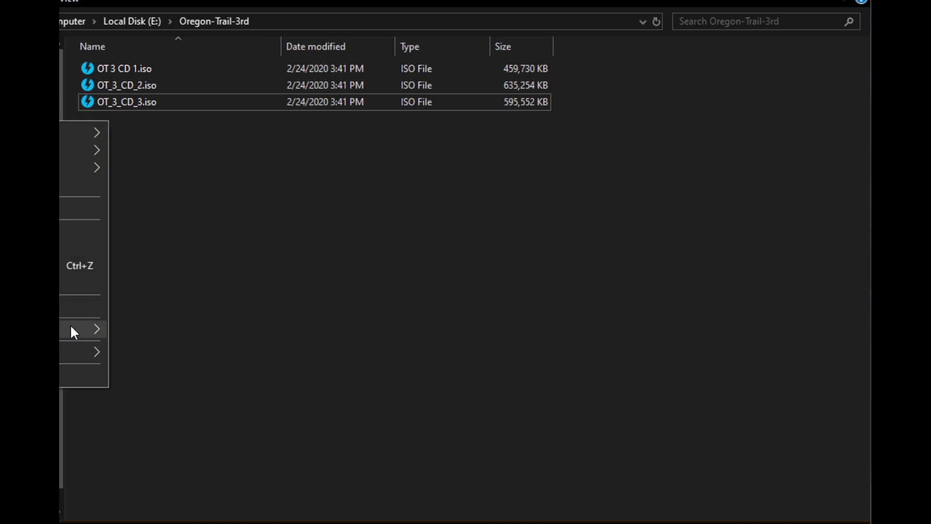
{"action": "mouse_move", "coordinate": [107, 351]}
{"action": "left_click", "coordinate": [184, 353]}
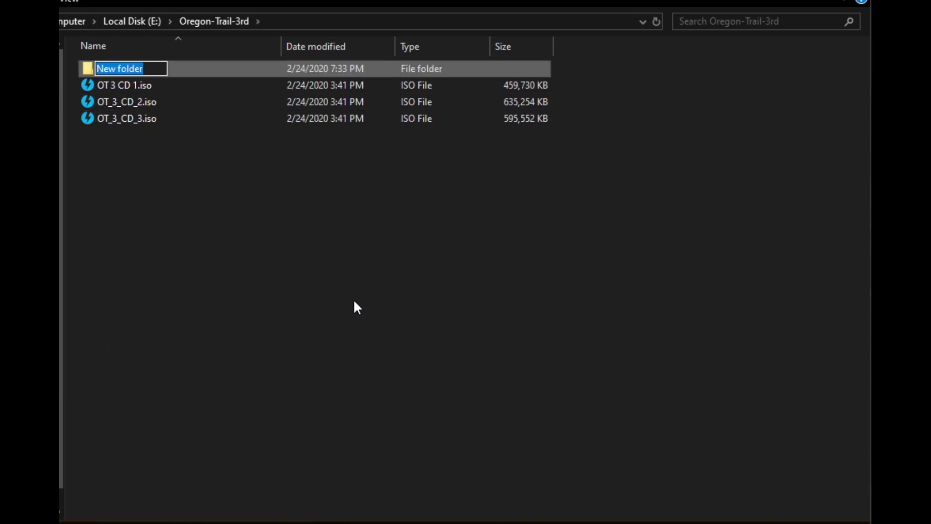
{"action": "type", "text": "OT"}
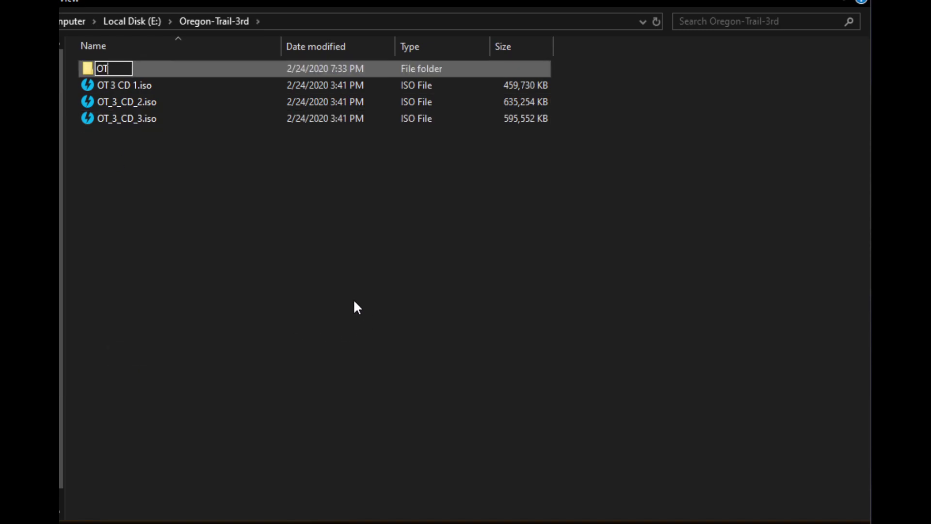
{"action": "type", "text": "3ISO"}
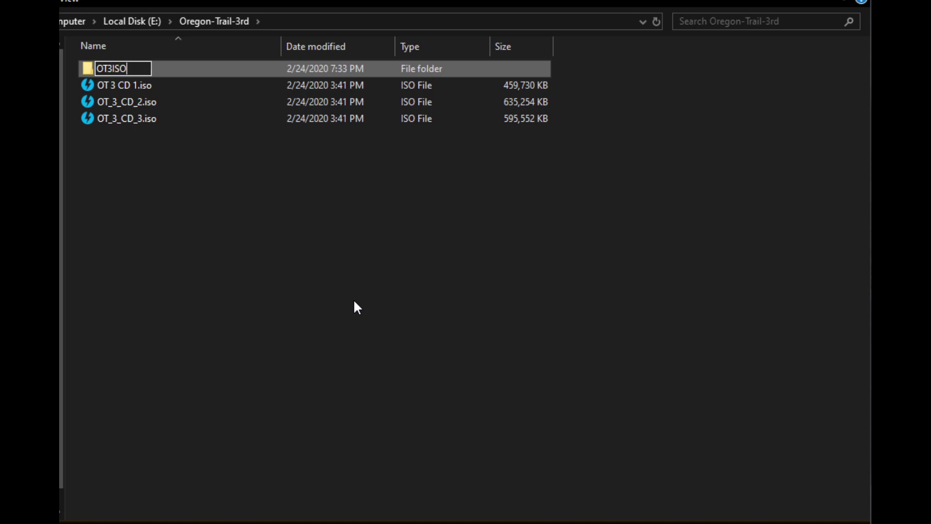
{"action": "key", "text": "Return"}
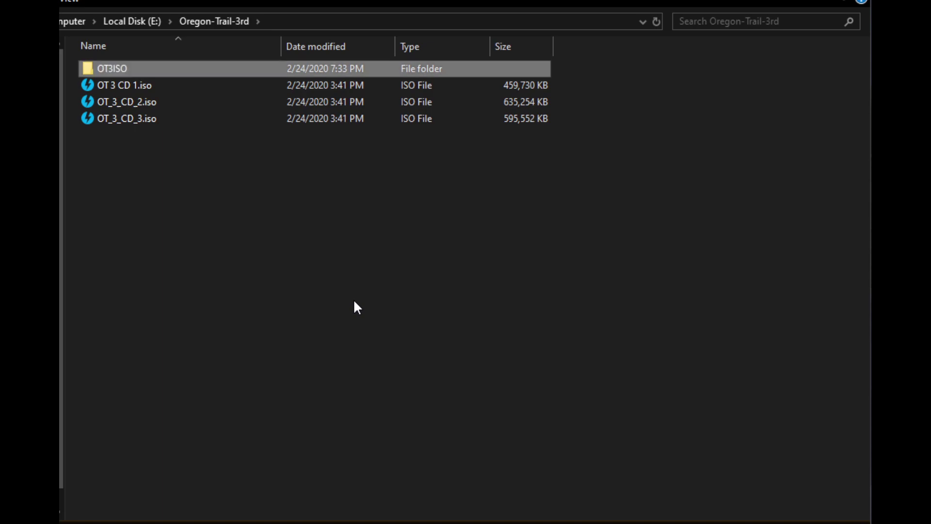
{"action": "left_click", "coordinate": [298, 257]}
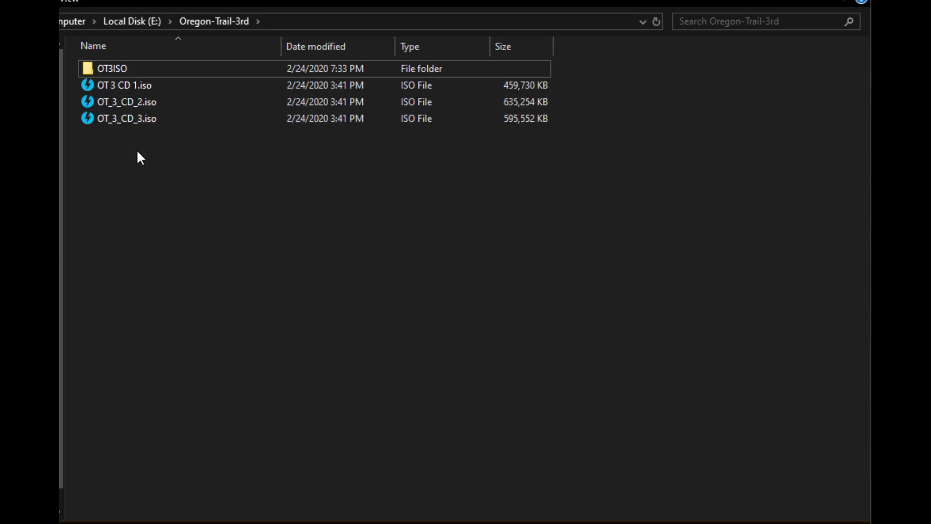
- Open OT3 CD 1.iso as an archive in 7-Zip File Manager
{"action": "left_click", "coordinate": [123, 87]}
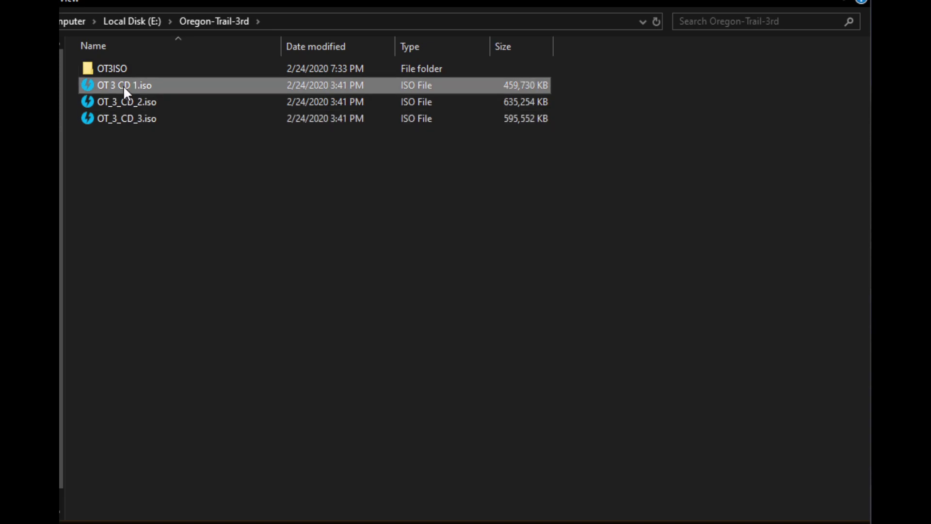
{"action": "right_click", "coordinate": [123, 85]}
{"action": "mouse_move", "coordinate": [89, 126]}
{"action": "left_click", "coordinate": [141, 133]}
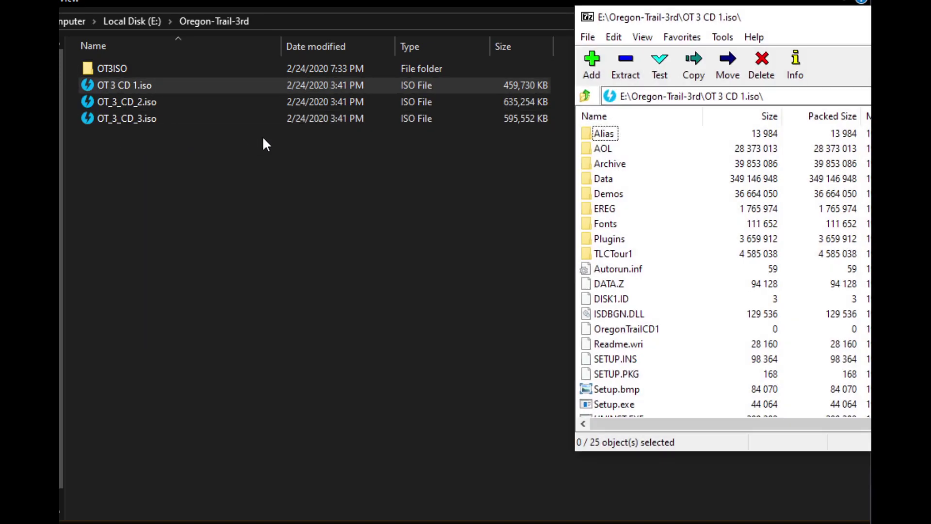
{"action": "left_click_drag", "start_coordinate": [735, 24], "coordinate": [376, 76]}
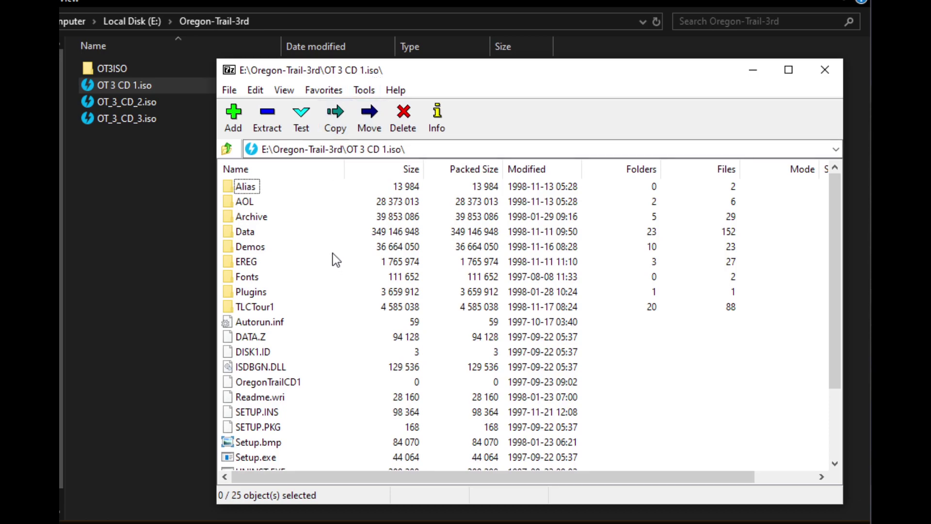
- Select all 25 items in the image and copy them into the OT3ISO folder
{"action": "key", "text": "ctrl+a"}
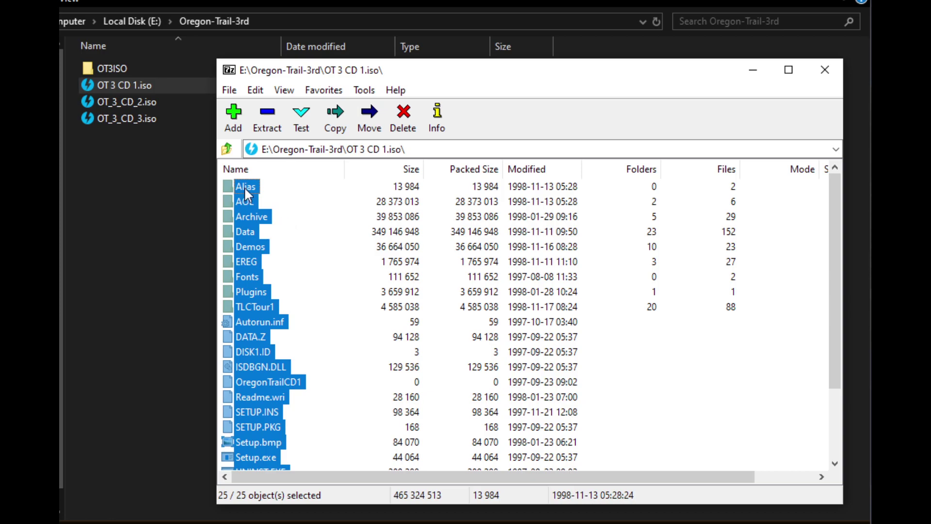
{"action": "left_click_drag", "start_coordinate": [244, 187], "coordinate": [109, 68]}
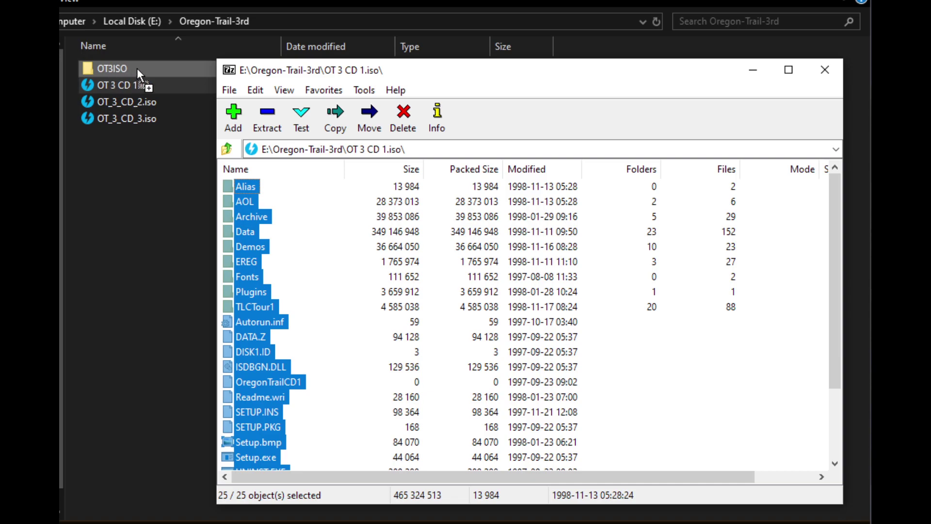
{"action": "left_click_drag", "start_coordinate": [137, 68], "coordinate": [136, 67]}
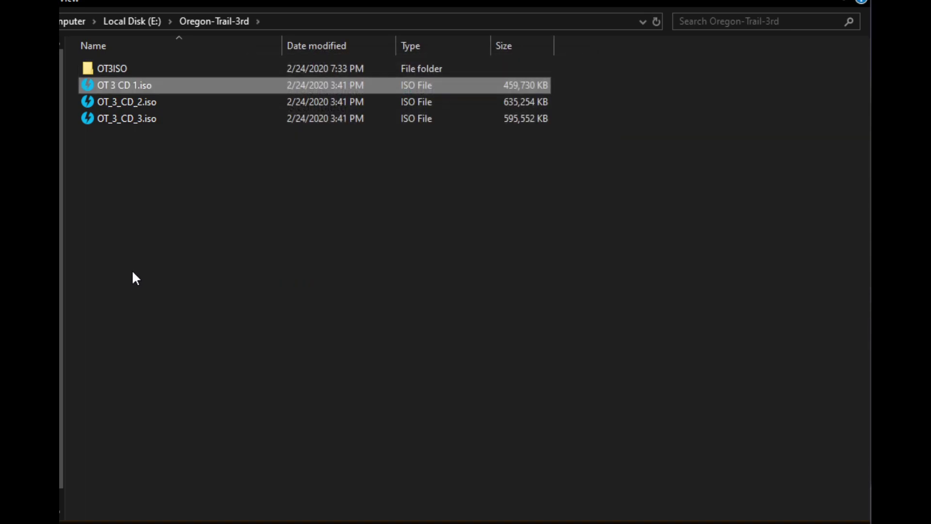
- Open OT_3_CD_2.iso as an archive in 7-Zip File Manager
{"action": "right_click", "coordinate": [105, 107]}
{"action": "mouse_move", "coordinate": [72, 154]}
{"action": "left_click", "coordinate": [173, 163]}
{"action": "left_click_drag", "start_coordinate": [693, 21], "coordinate": [306, 114]}
- Copy Data and OregonTrailCD2 into OT3ISO, choosing Yes to All for replacements
{"action": "left_click_drag", "start_coordinate": [269, 321], "coordinate": [217, 236]}
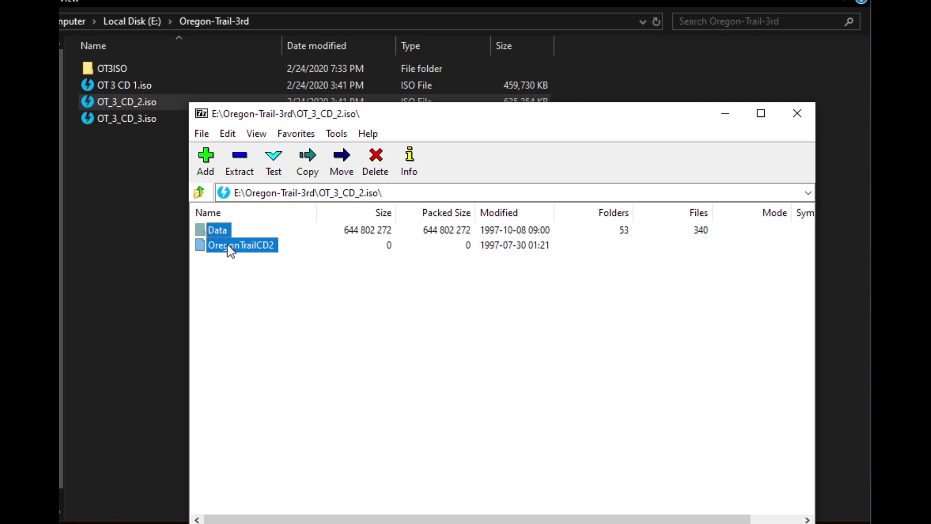
{"action": "left_click_drag", "start_coordinate": [230, 250], "coordinate": [116, 73]}
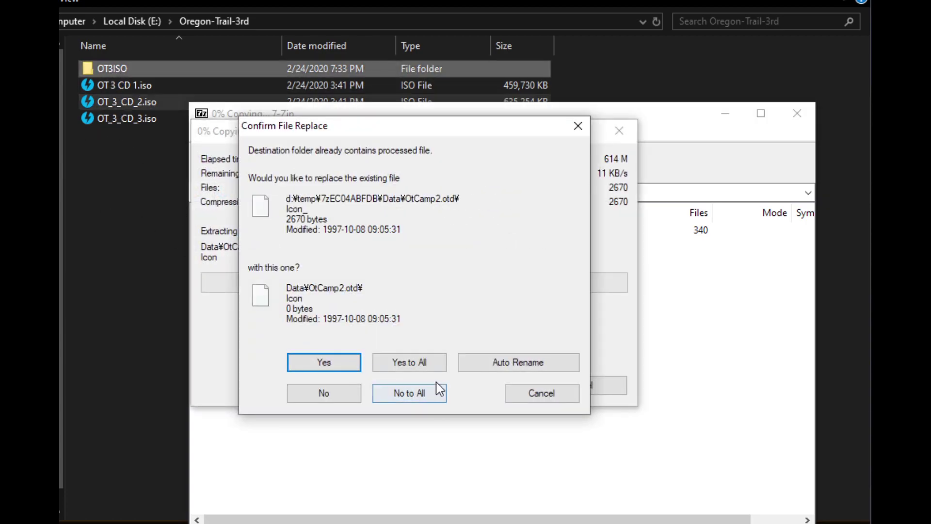
{"action": "left_click", "coordinate": [410, 361]}
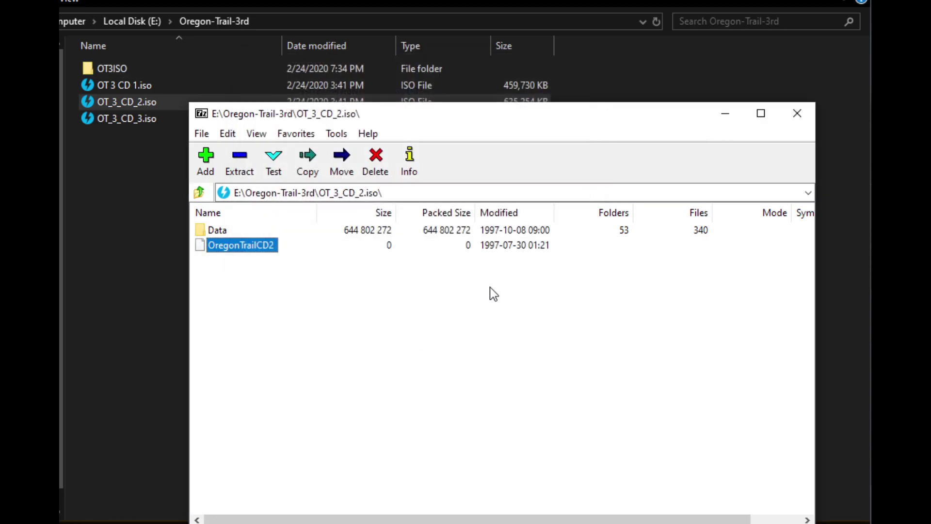
- Close the CD2 archive window and open OT_3_CD_3.iso as an archive in 7-Zip
{"action": "left_click", "coordinate": [797, 113]}
{"action": "right_click", "coordinate": [138, 118]}
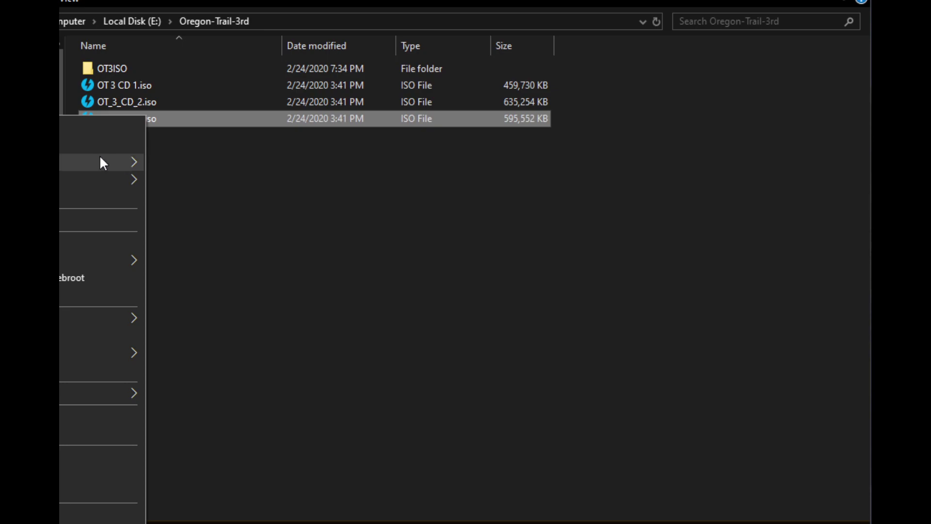
{"action": "mouse_move", "coordinate": [100, 160]}
{"action": "left_click", "coordinate": [194, 163]}
- Copy Data and OregonTrailCD3 into OT3ISO, overwriting duplicates, then close the archive window
{"action": "left_click_drag", "start_coordinate": [270, 270], "coordinate": [200, 227]}
{"action": "left_click_drag", "start_coordinate": [217, 230], "coordinate": [110, 68]}
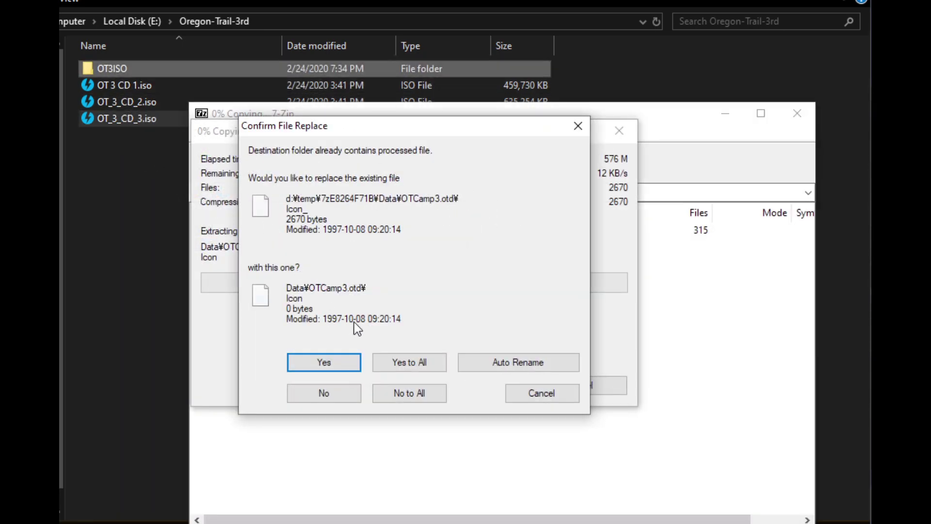
{"action": "left_click", "coordinate": [400, 362]}
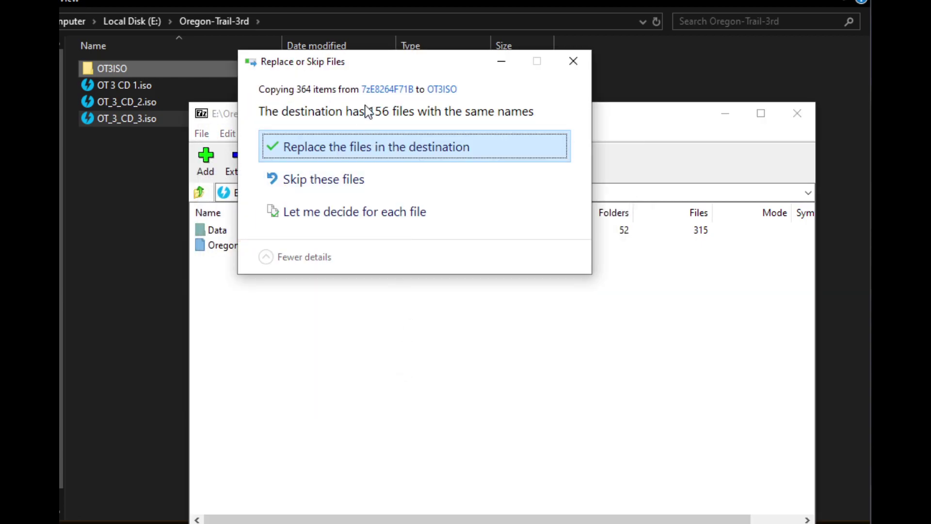
{"action": "left_click", "coordinate": [362, 151]}
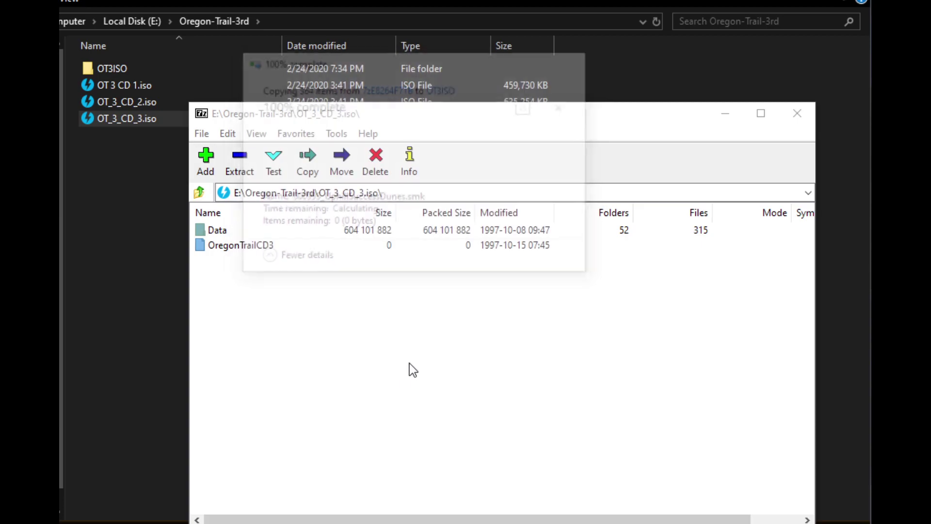
{"action": "left_click", "coordinate": [794, 123]}
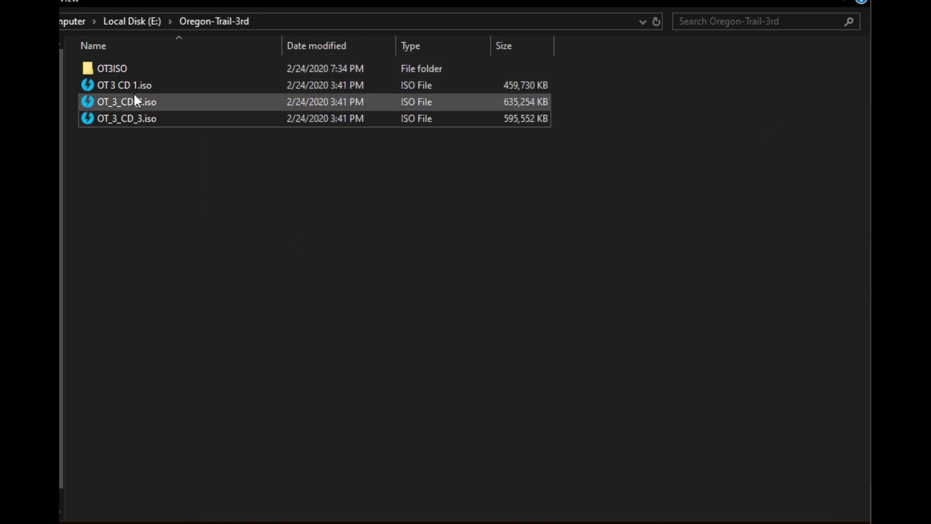
- Choose the OT3ISO folder as Folder2Iso's source folder
{"action": "left_click", "coordinate": [110, 67]}
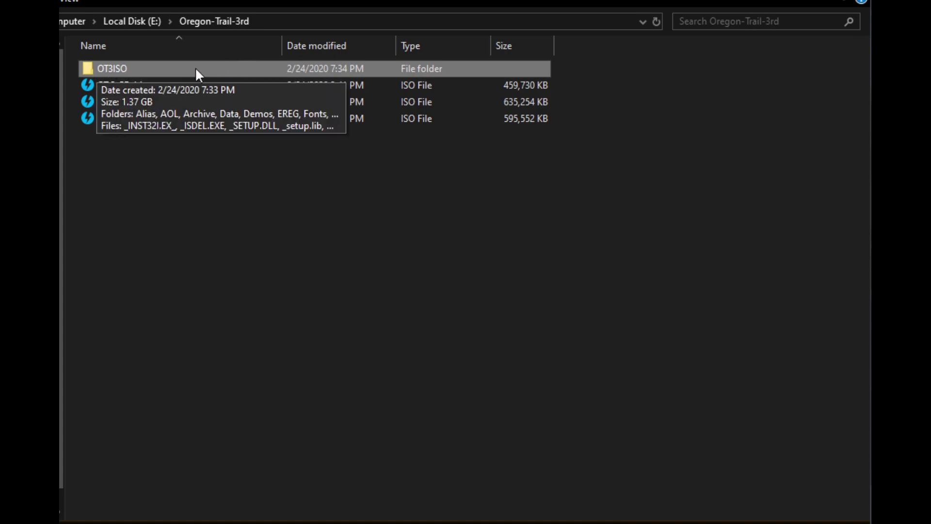
{"action": "left_click", "coordinate": [289, 279]}
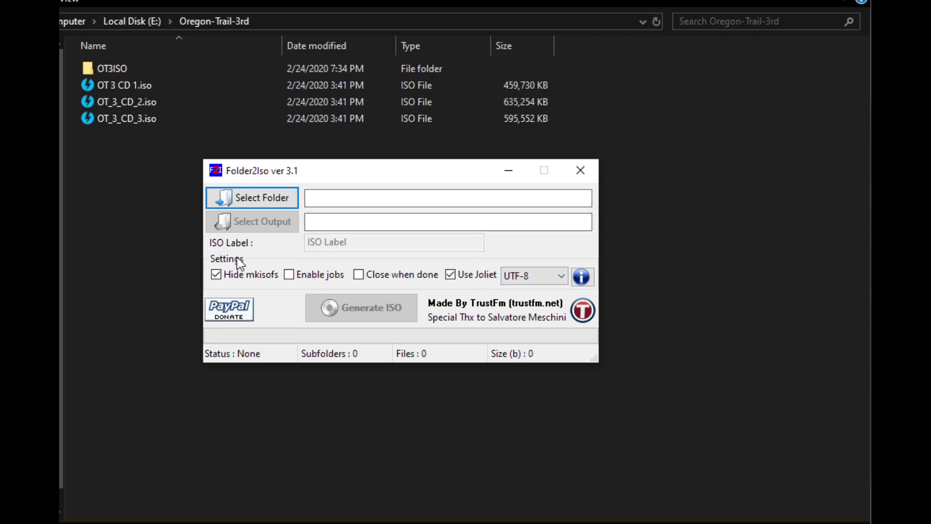
{"action": "left_click", "coordinate": [254, 200]}
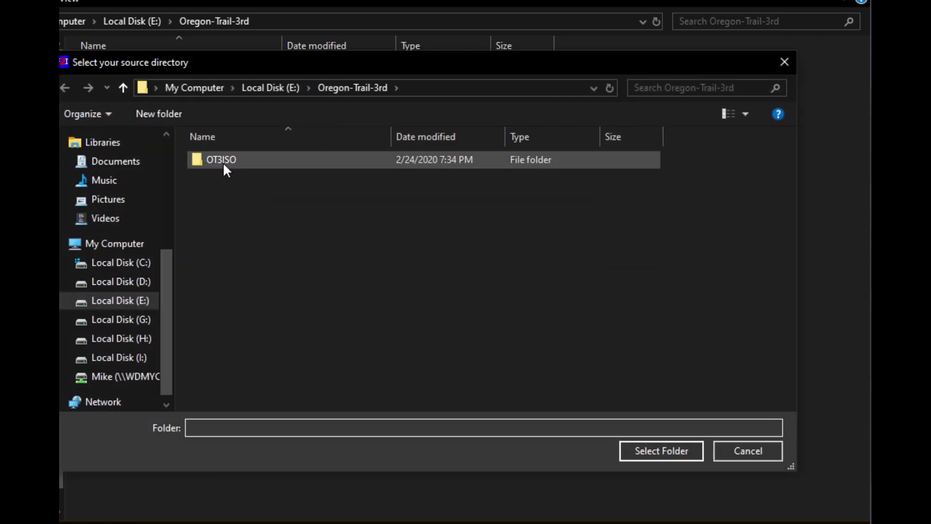
{"action": "left_click", "coordinate": [224, 166]}
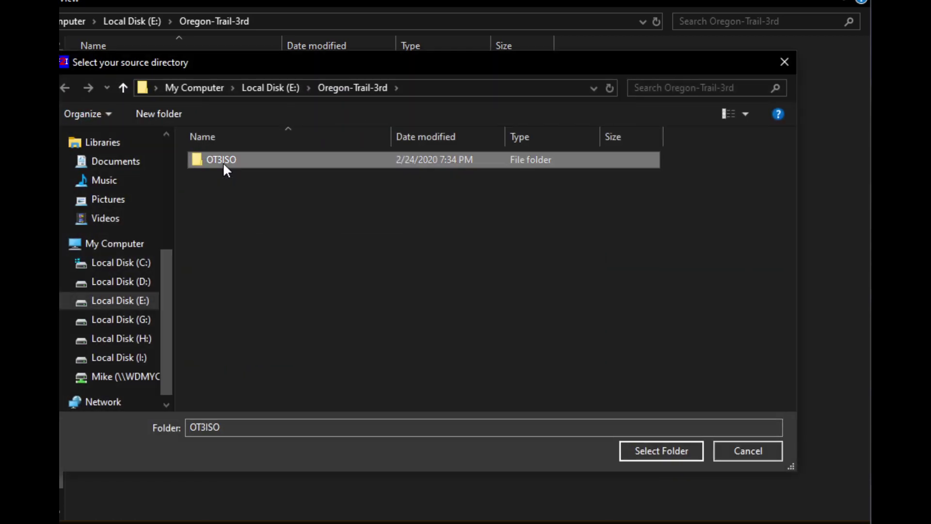
{"action": "left_click", "coordinate": [674, 452]}
- Set the output file to OT3_ISO.iso in E:\Oregon-Trail-3rd
{"action": "left_click", "coordinate": [249, 220]}
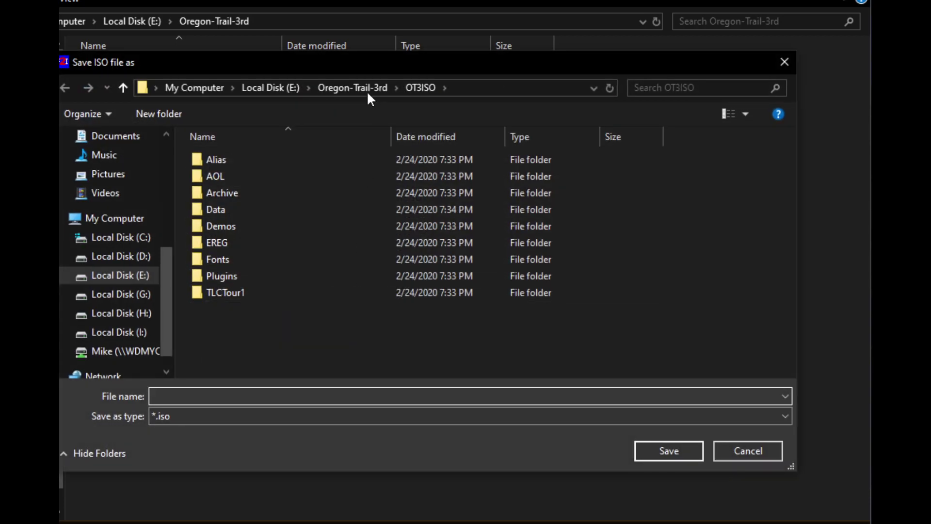
{"action": "left_click", "coordinate": [363, 89]}
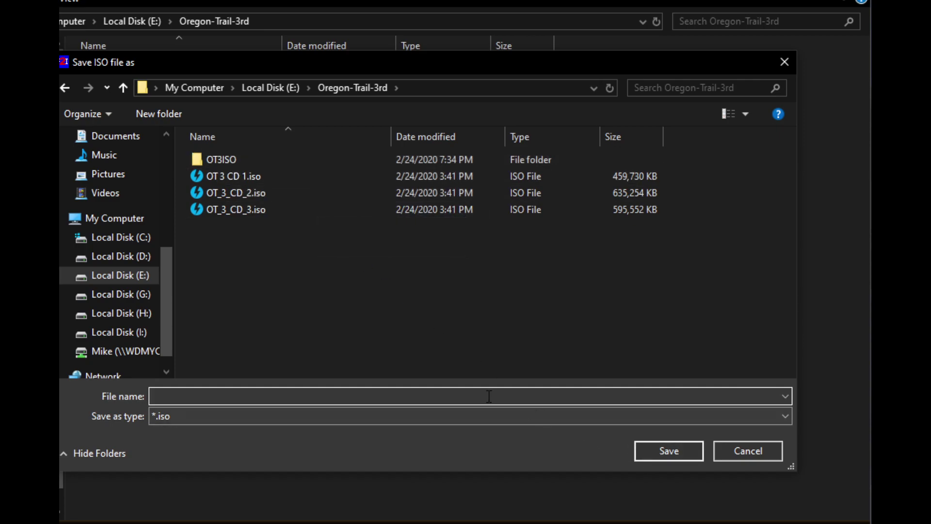
{"action": "type", "text": "OT3ISO"}
{"action": "key", "text": "Return"}
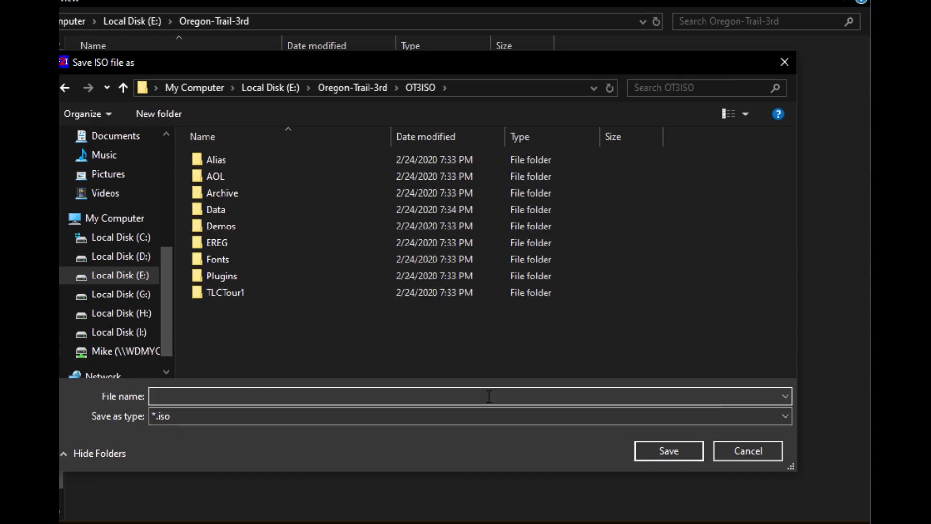
{"action": "left_click", "coordinate": [374, 90]}
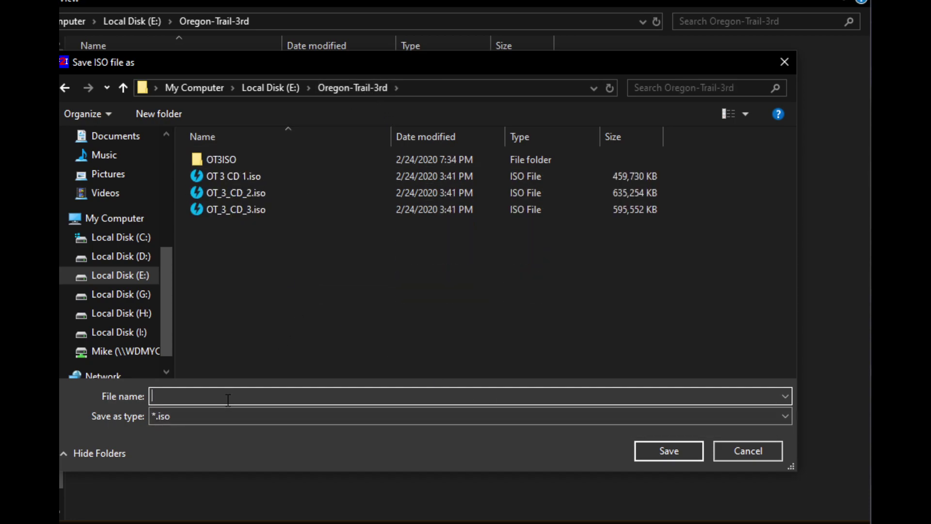
{"action": "type", "text": "OT3ISO"}
{"action": "left_click", "coordinate": [662, 457]}
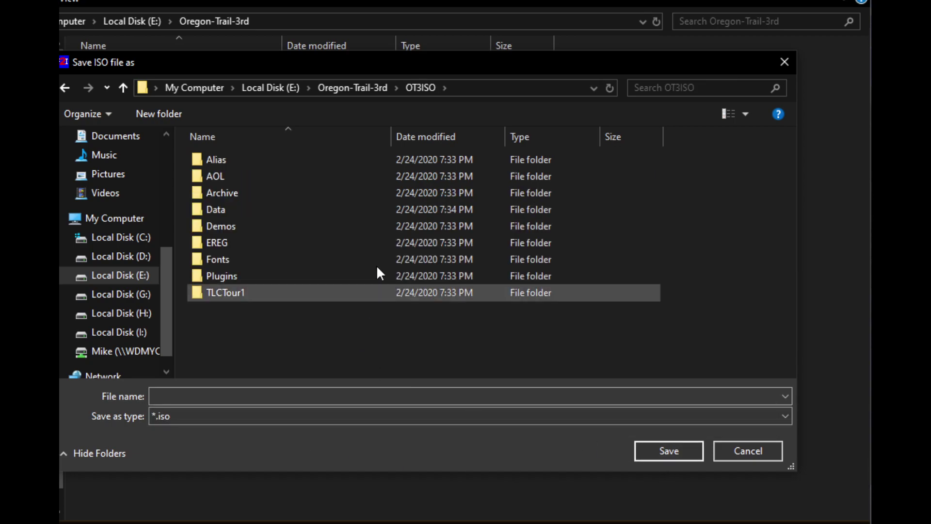
{"action": "left_click", "coordinate": [359, 89]}
{"action": "left_click", "coordinate": [205, 394]}
{"action": "type", "text": "OT3_ISO"}
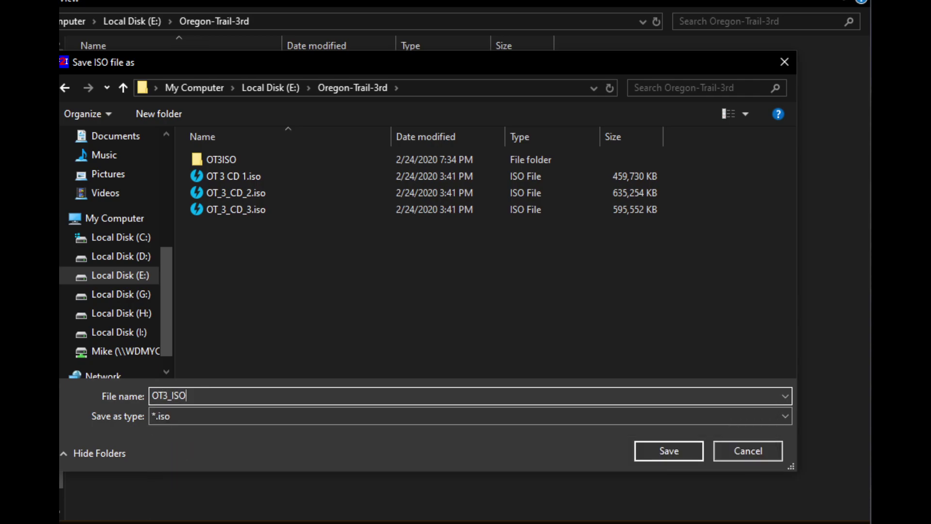
{"action": "key", "text": "Return"}
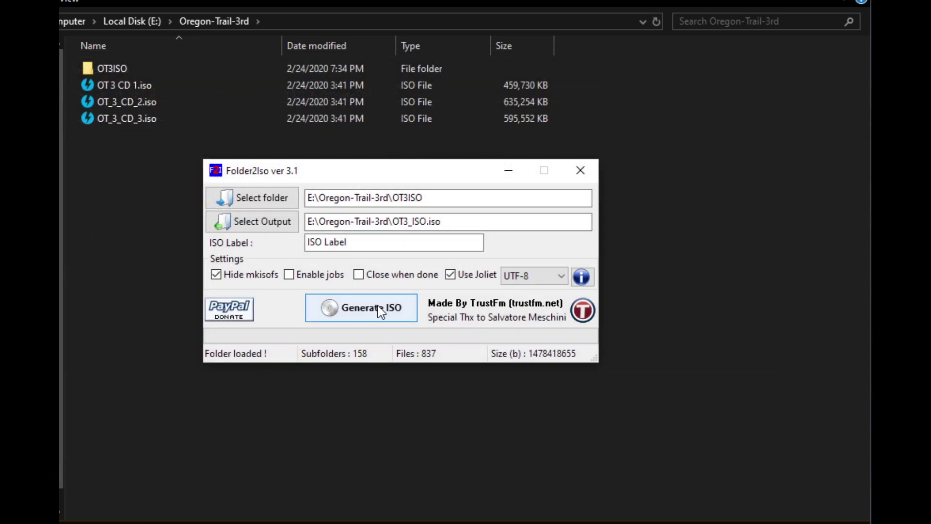
- Generate OT3_ISO.iso from the OT3ISO folder
{"action": "left_click", "coordinate": [377, 306]}
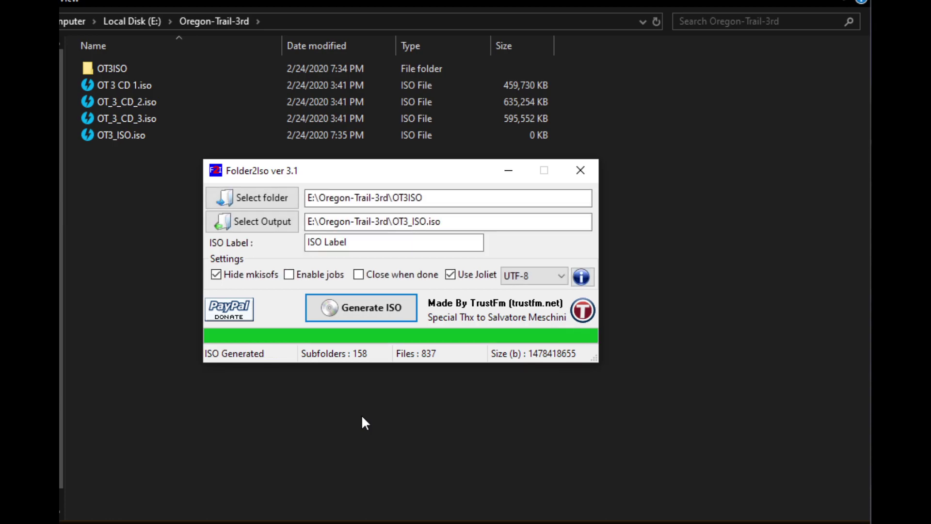
- Close Folder2Iso, select the finished OT3_ISO.iso, and return to Oregon-Trail-3rd
{"action": "left_click", "coordinate": [580, 170]}
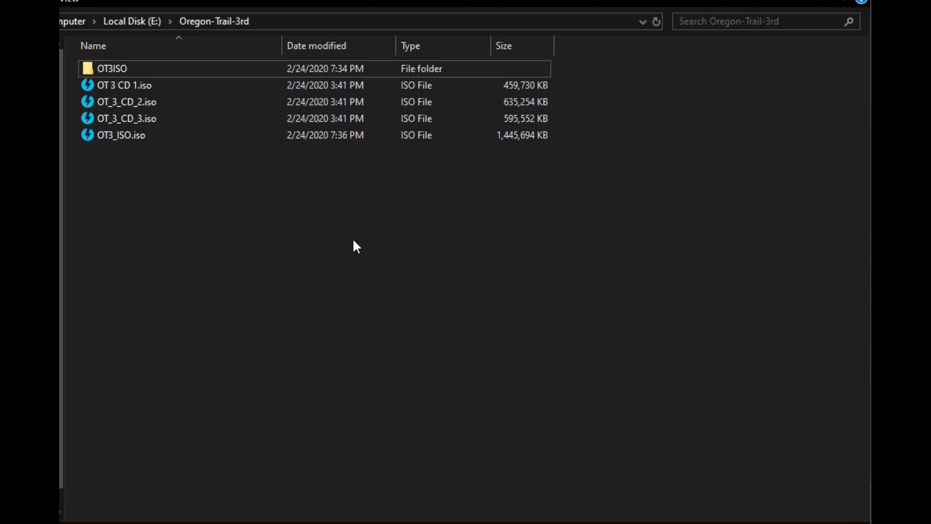
{"action": "left_click", "coordinate": [121, 139]}
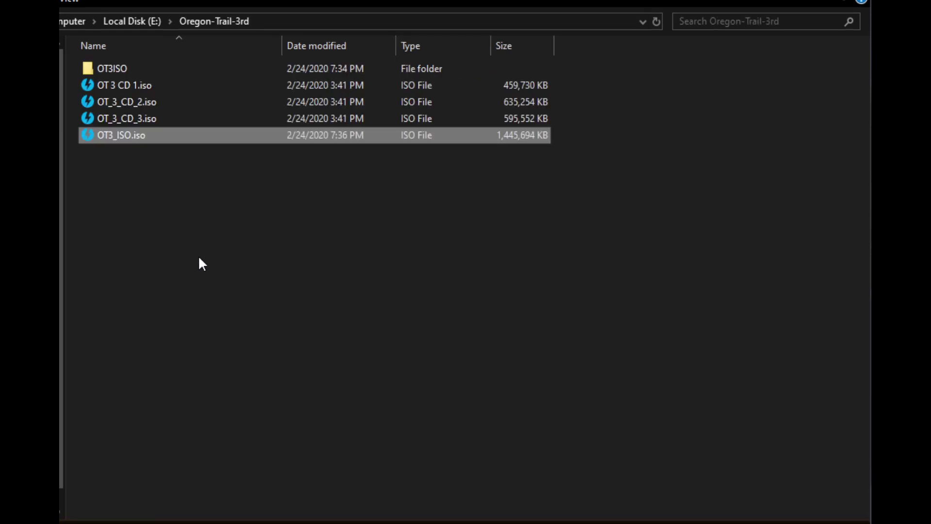
{"action": "left_click", "coordinate": [199, 255]}
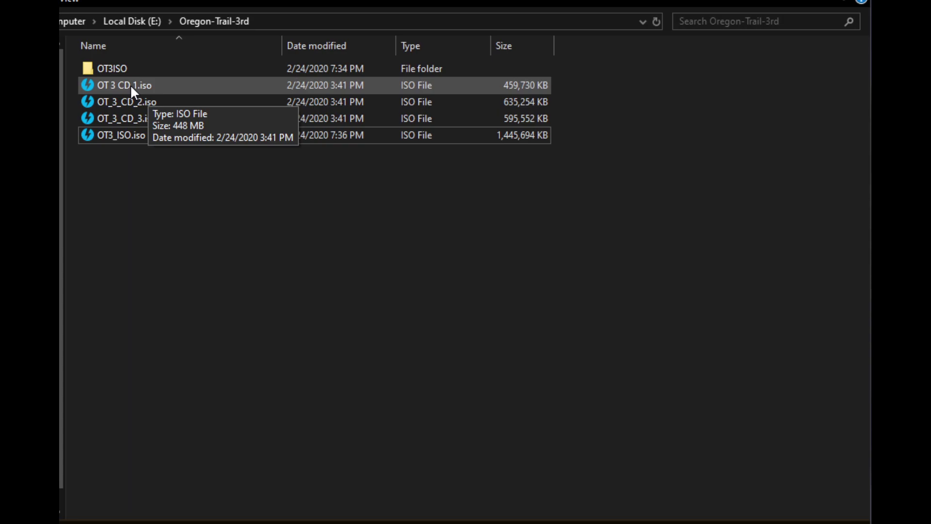
- Open OT 3 CD 1.iso as an archive in 7-Zip File Manager
{"action": "right_click", "coordinate": [132, 86]}
{"action": "mouse_move", "coordinate": [89, 131]}
{"action": "left_click", "coordinate": [162, 130]}
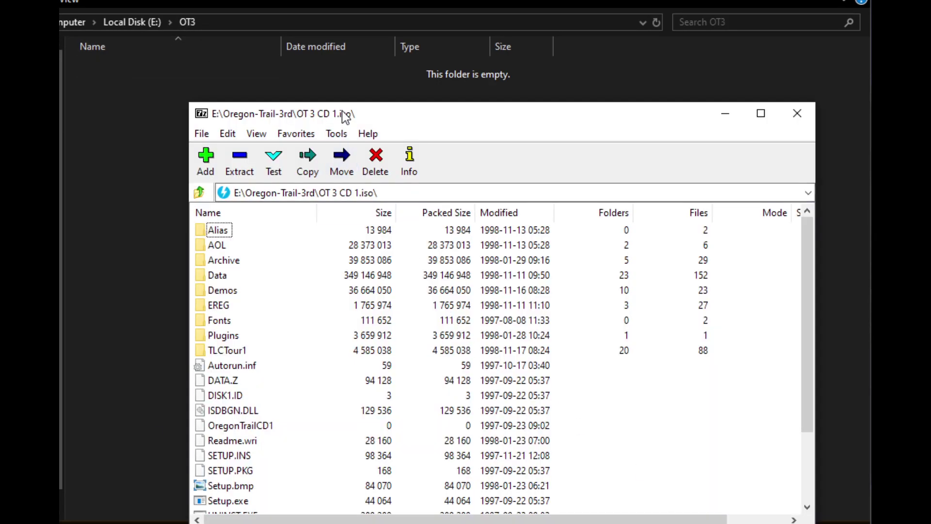
{"action": "left_click_drag", "start_coordinate": [343, 112], "coordinate": [392, 73]}
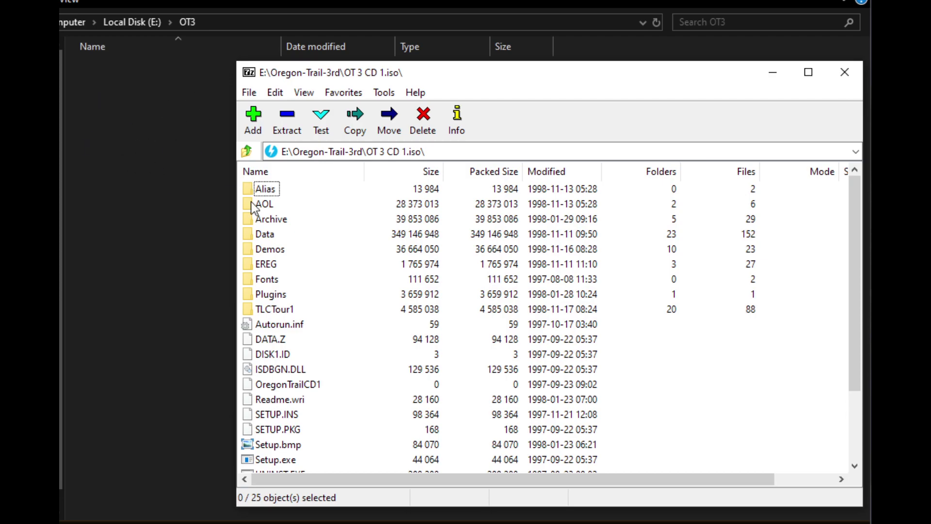
- Copy OT3.exe and Oregon Trail 3 from Archive\Programs into the OT3 folder
{"action": "left_click", "coordinate": [274, 224]}
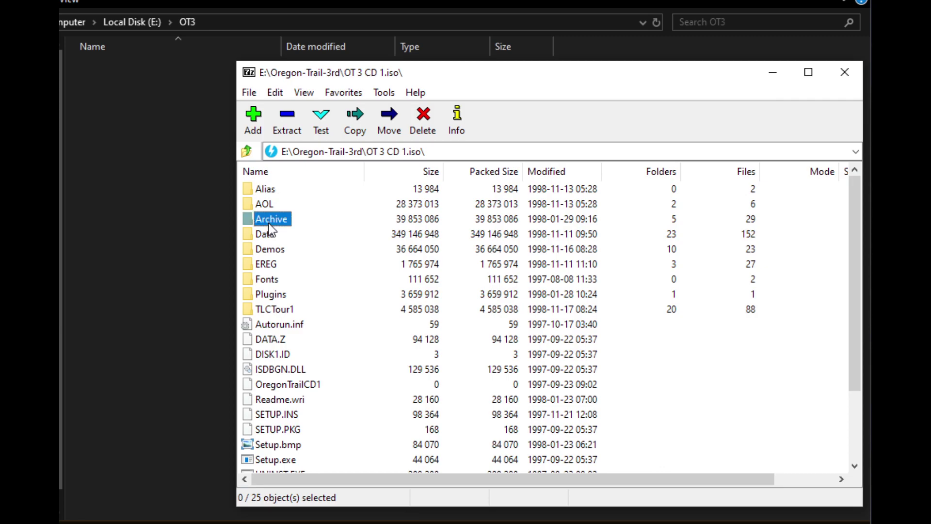
{"action": "double_click", "coordinate": [267, 220]}
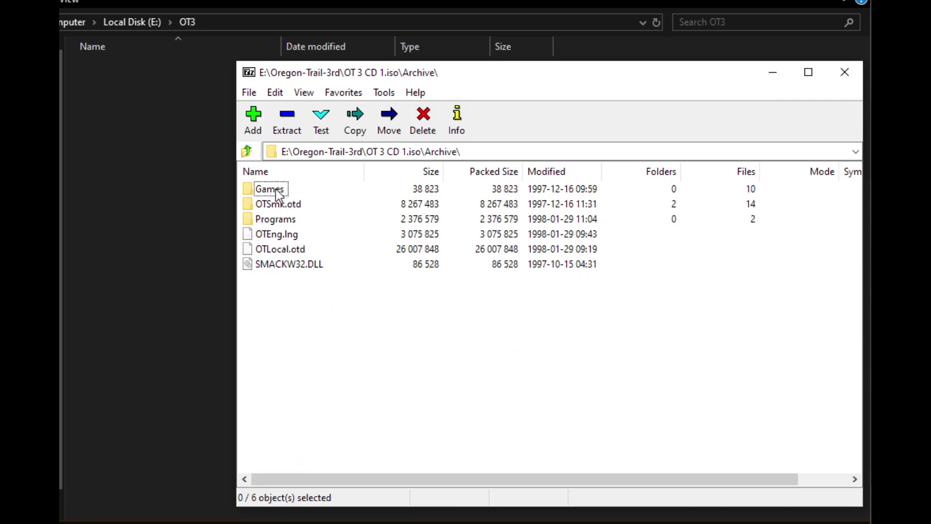
{"action": "double_click", "coordinate": [281, 223]}
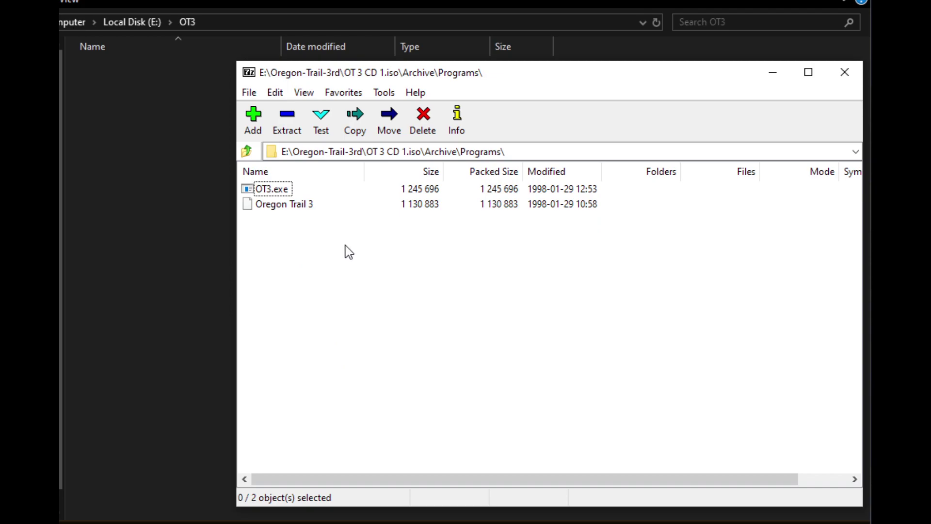
{"action": "left_click_drag", "start_coordinate": [342, 244], "coordinate": [275, 189]}
{"action": "left_click_drag", "start_coordinate": [182, 309], "coordinate": [183, 308]}
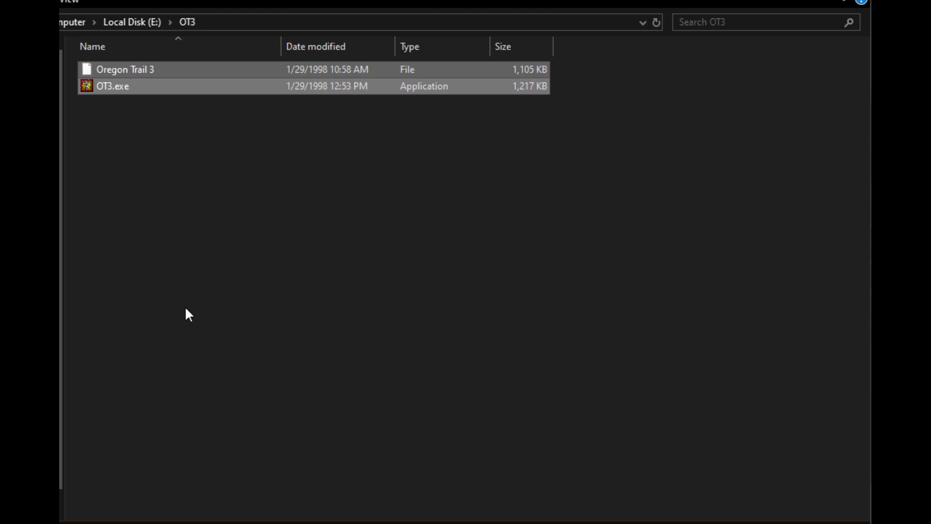
{"action": "left_click", "coordinate": [130, 86]}
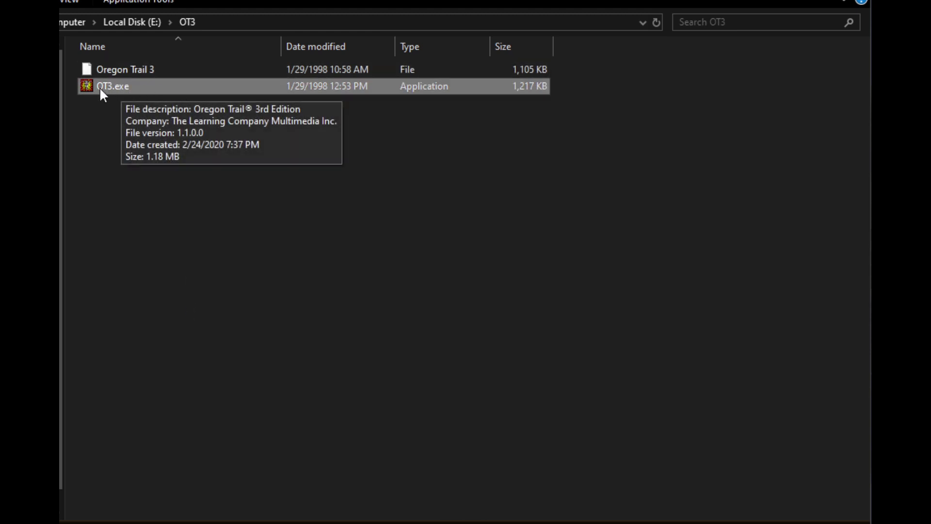
{"action": "key", "text": "alt+Tab"}
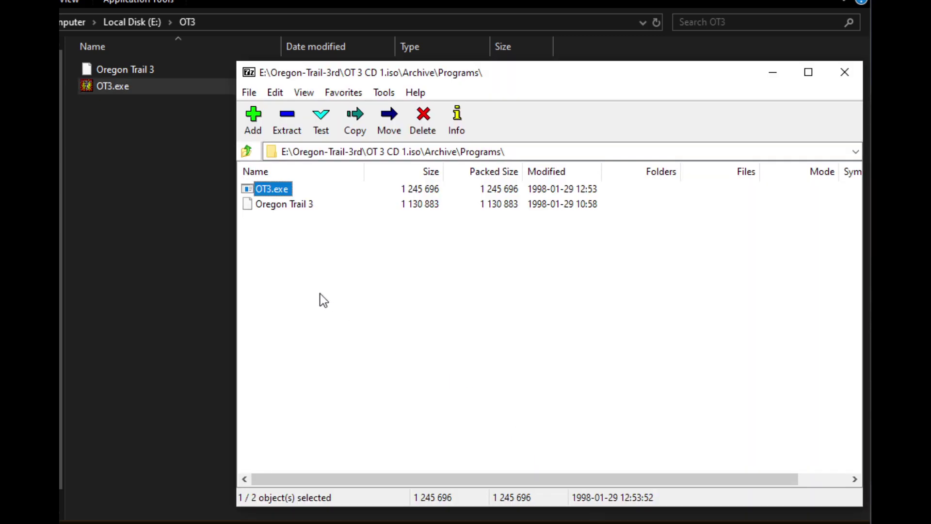
{"action": "left_click", "coordinate": [319, 293]}
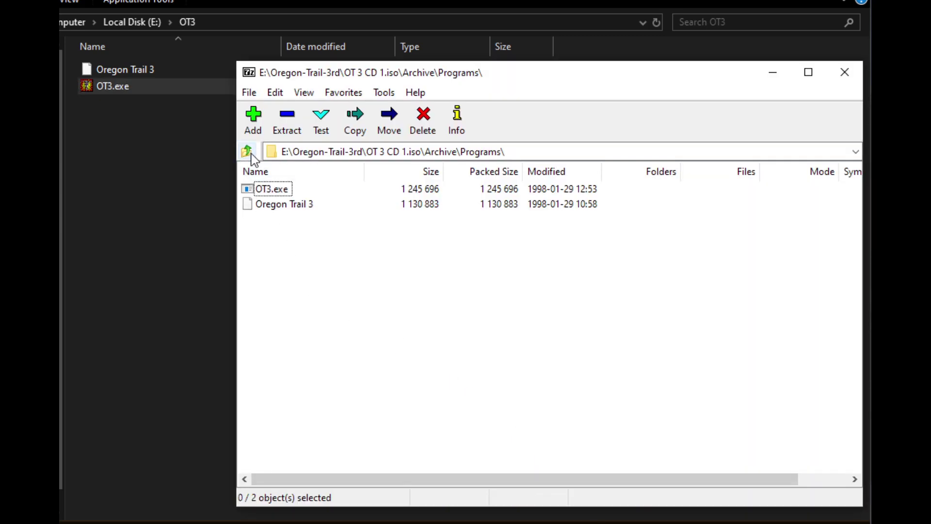
- Copy OTSmk.otd, OTEng.lng, OTLocal.otd and SMACKW32.DLL from Archive into OT3, excluding Programs
{"action": "left_click", "coordinate": [250, 154]}
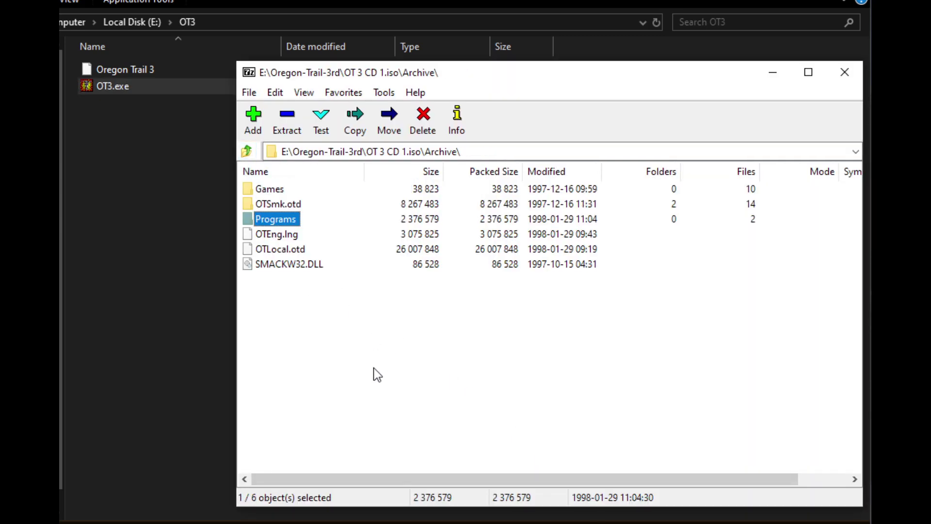
{"action": "left_click_drag", "start_coordinate": [374, 369], "coordinate": [265, 204]}
{"action": "left_click", "coordinate": [279, 219], "text": "ctrl"}
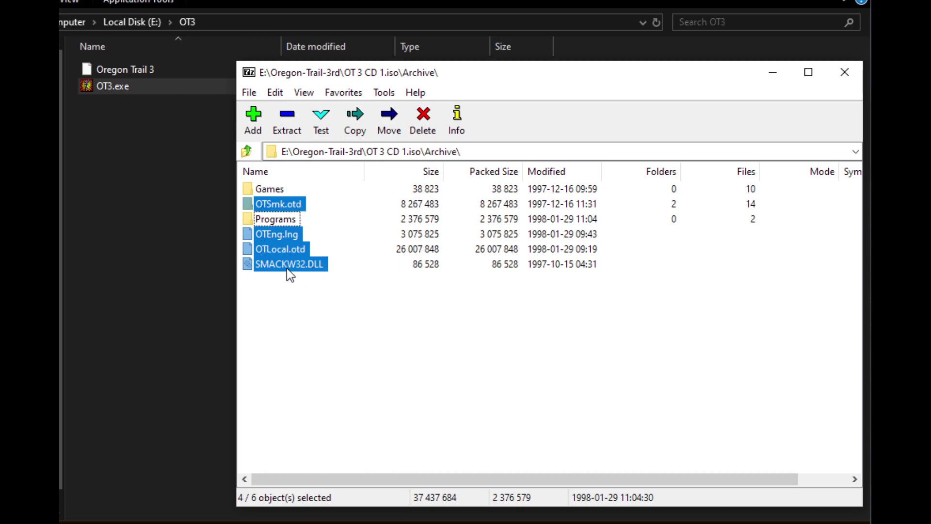
{"action": "left_click_drag", "start_coordinate": [287, 268], "coordinate": [181, 260]}
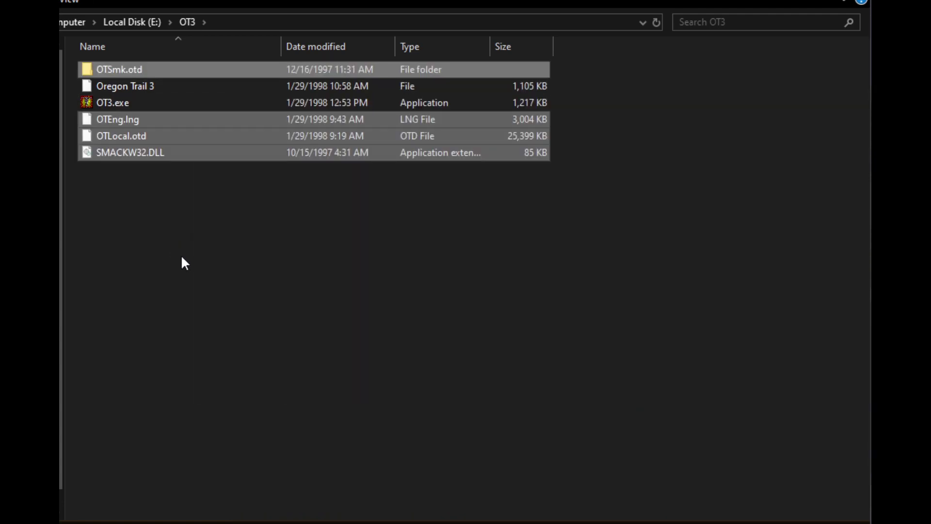
{"action": "left_click_drag", "start_coordinate": [177, 252], "coordinate": [183, 258]}
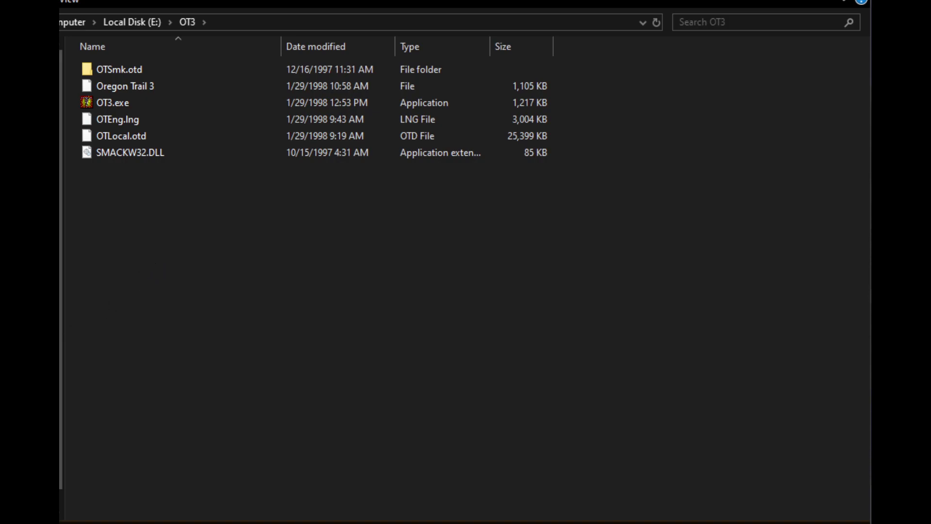
- Step back from E:\OT3 to the Oregon-Trail-3rd folder, deselecting OT3.exe on the way
{"action": "key", "text": "alt+Left"}
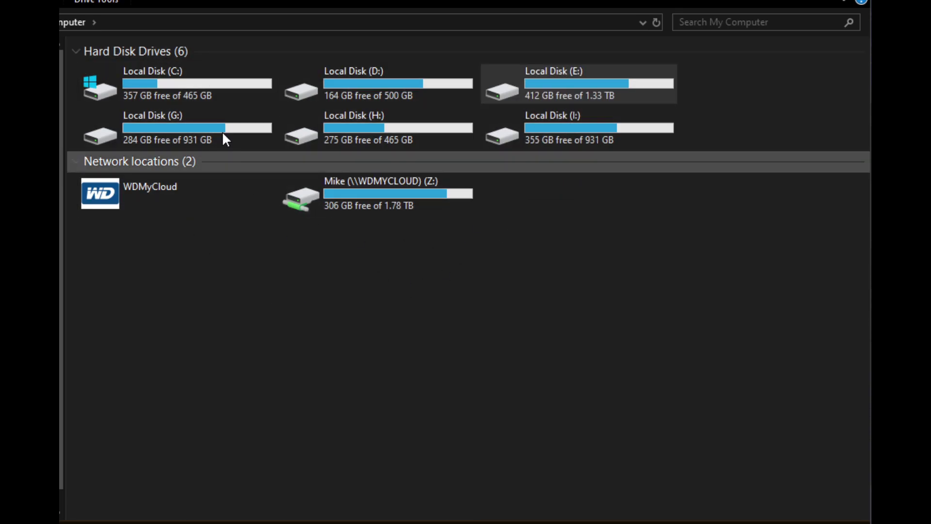
{"action": "key", "text": "alt+Right"}
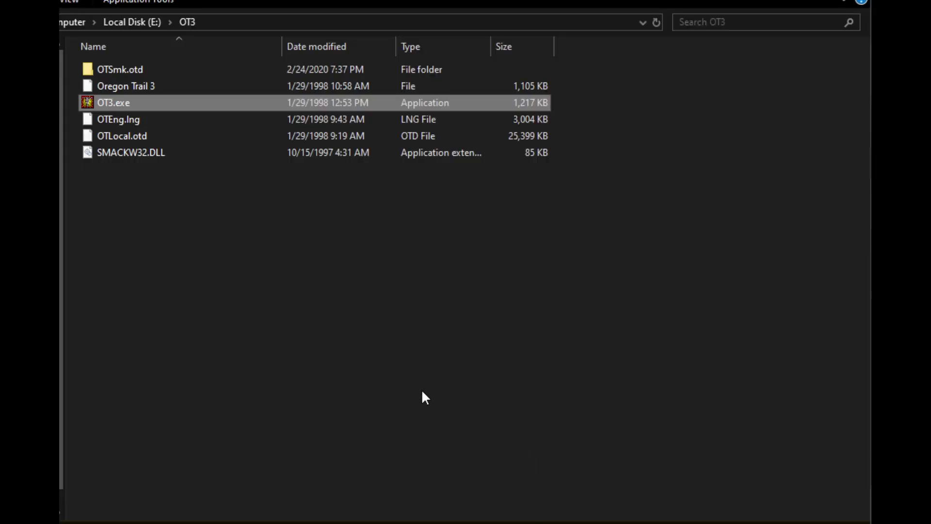
{"action": "left_click", "coordinate": [403, 359]}
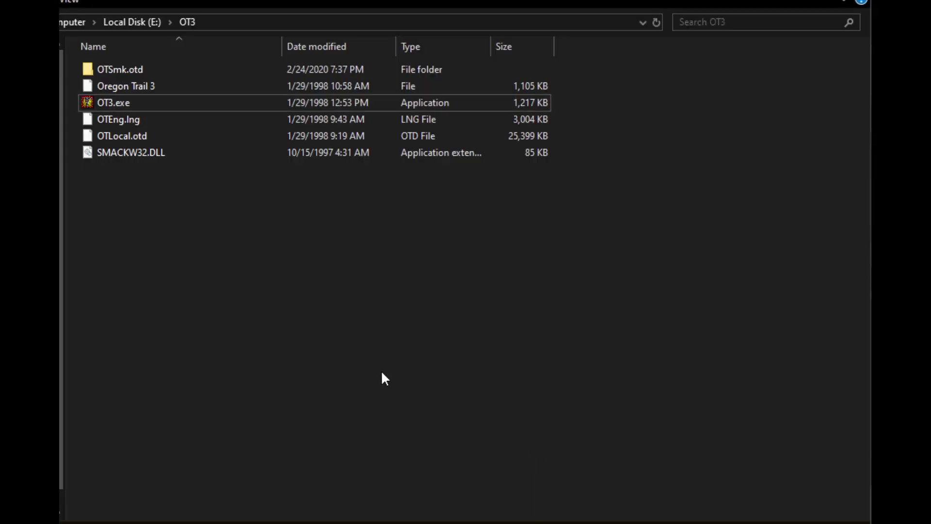
{"action": "key", "text": "alt+Left"}
- Select OT3_ISO.iso and check the drives list for it as BD-ROM Drive (K:)
{"action": "left_click", "coordinate": [178, 255]}
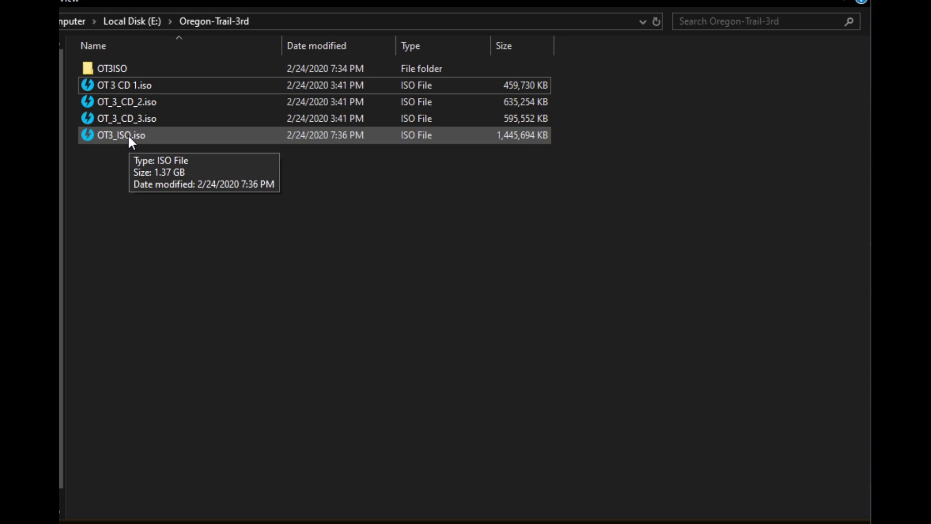
{"action": "left_click", "coordinate": [198, 137]}
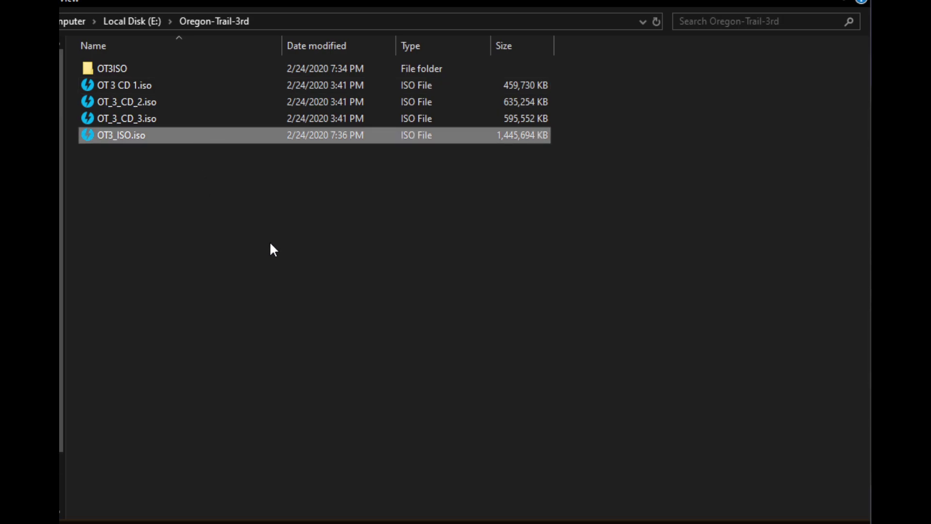
{"action": "key", "text": "alt+Up"}
{"action": "key", "text": "alt+Up"}
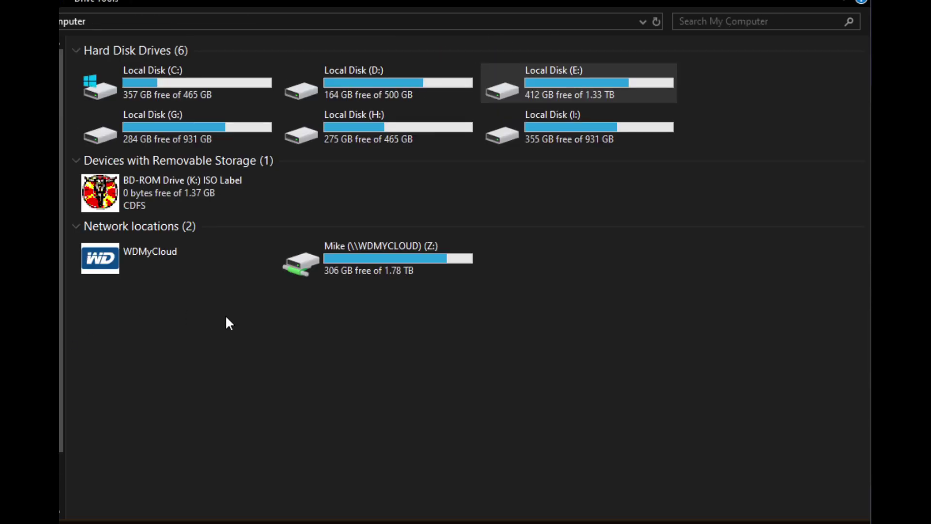